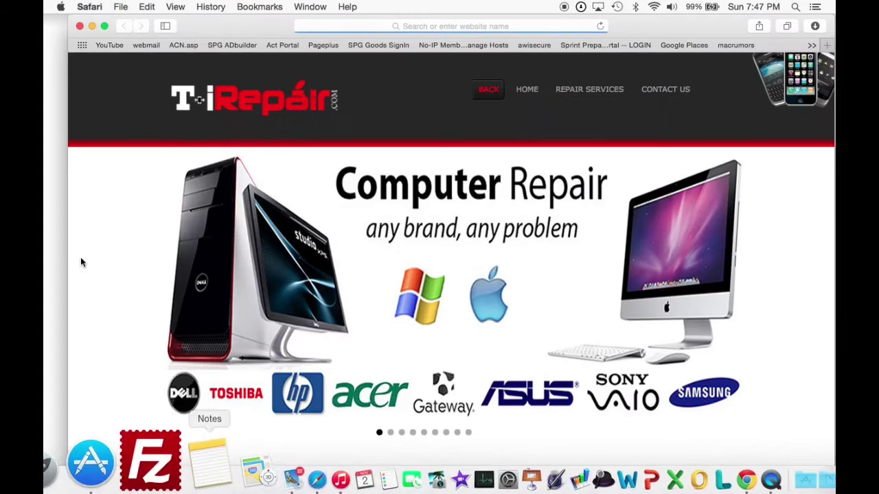
Load picknzip.com in Safari by accepting the address-bar suggestion for 'pic'.
left_click(337, 26)
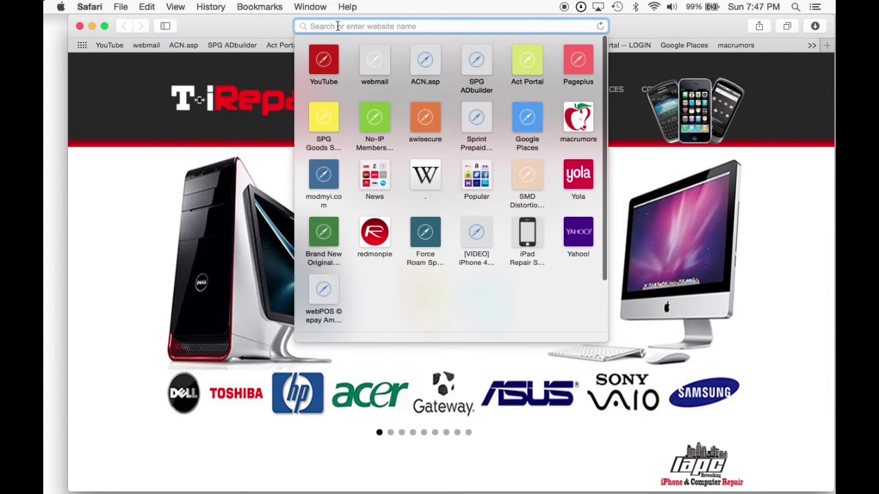
type("pi")
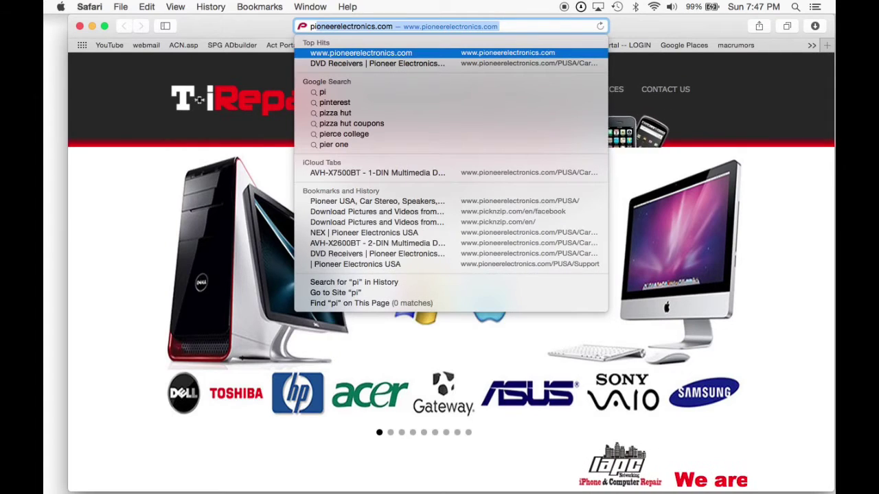
type("c")
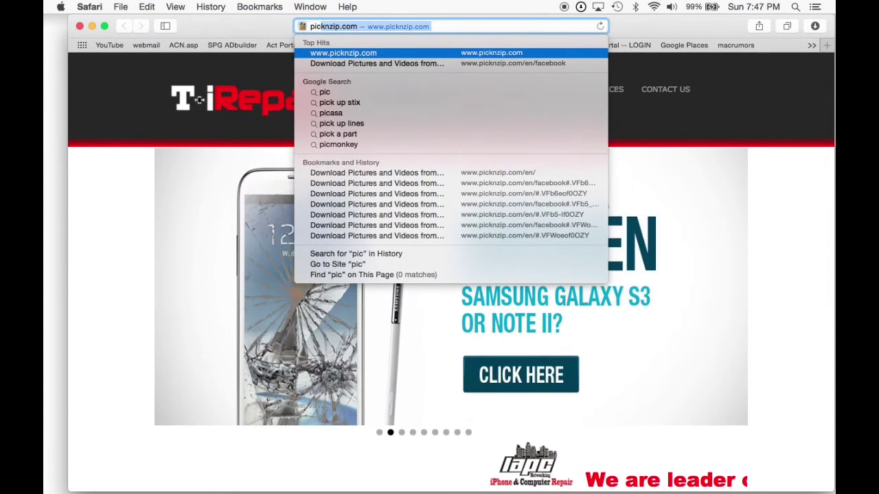
key("Return")
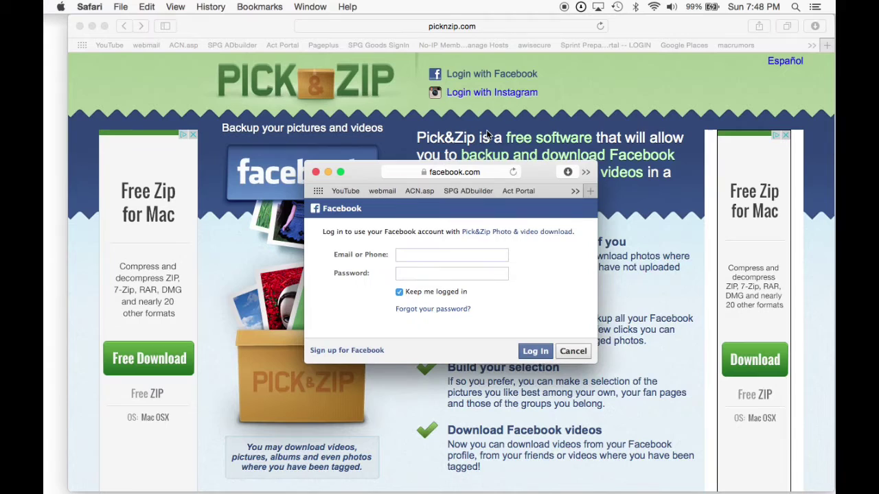
Enter the Facebook account e-mail and password into the Pick&Zip login pop-up.
left_click(454, 254)
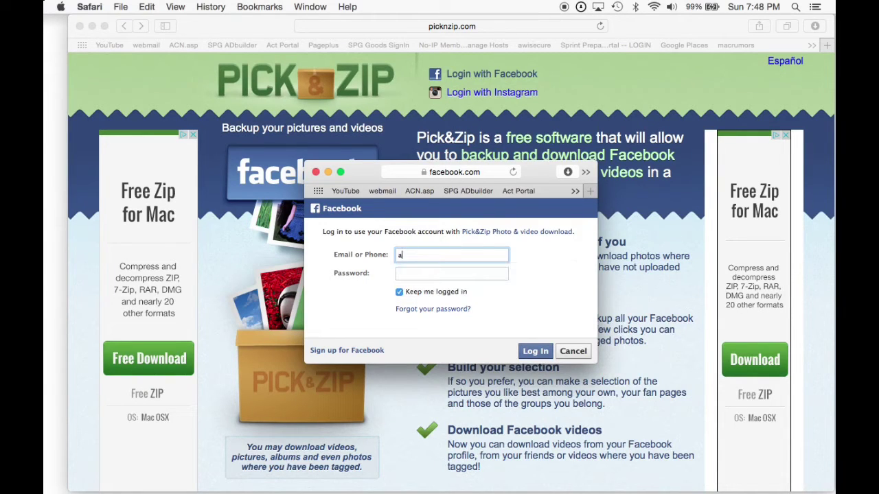
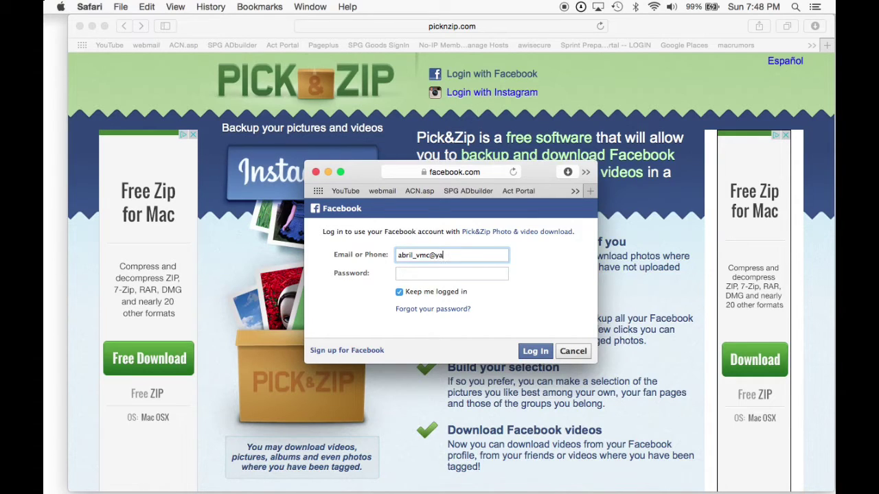
left_click(460, 278)
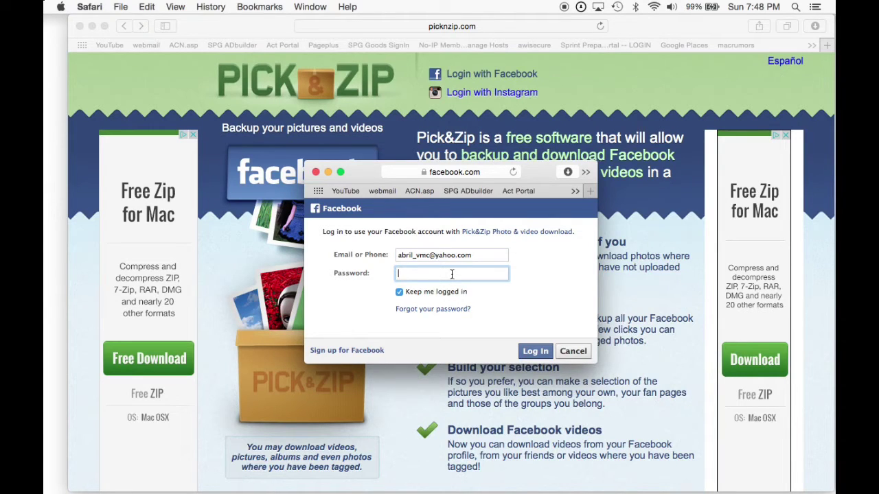
type("••••")
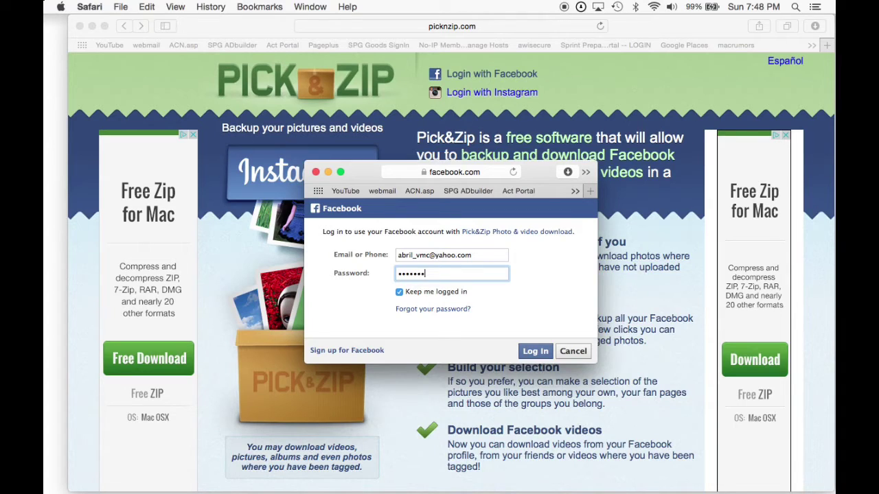
type("••••••••")
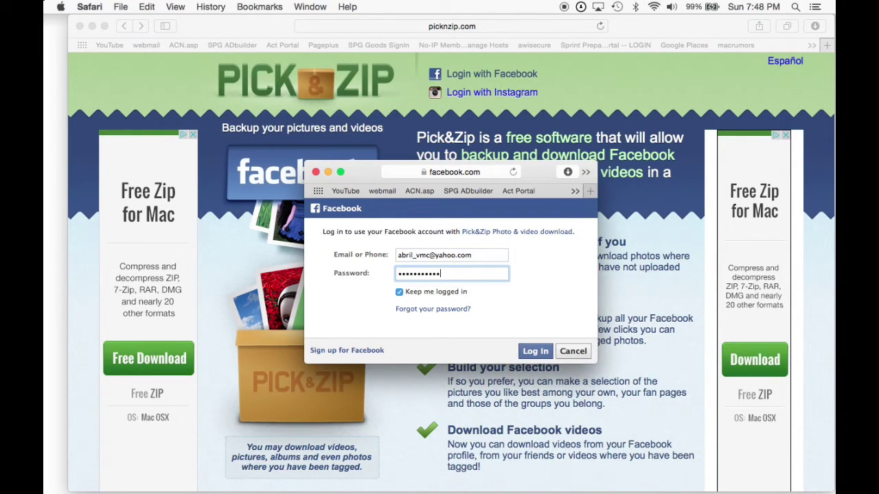
Log in, decline remembering the browser, and accept the profile, posting and page-management permissions.
left_click(541, 355)
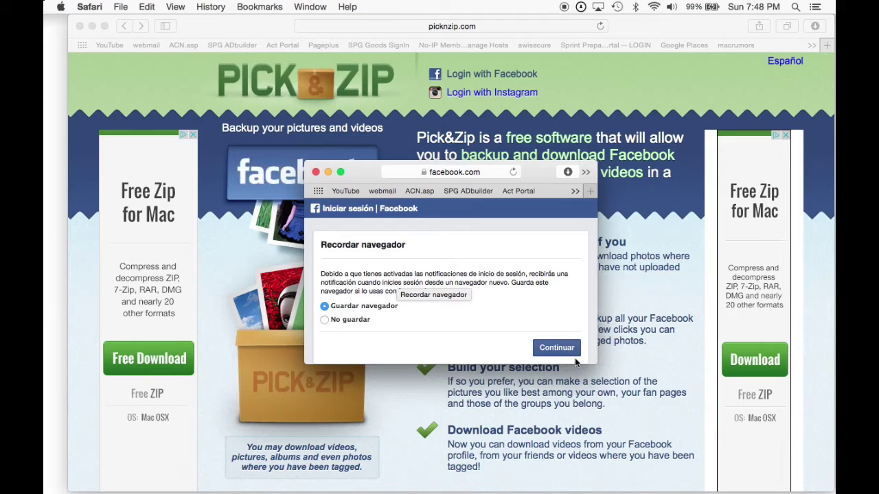
left_click(325, 320)
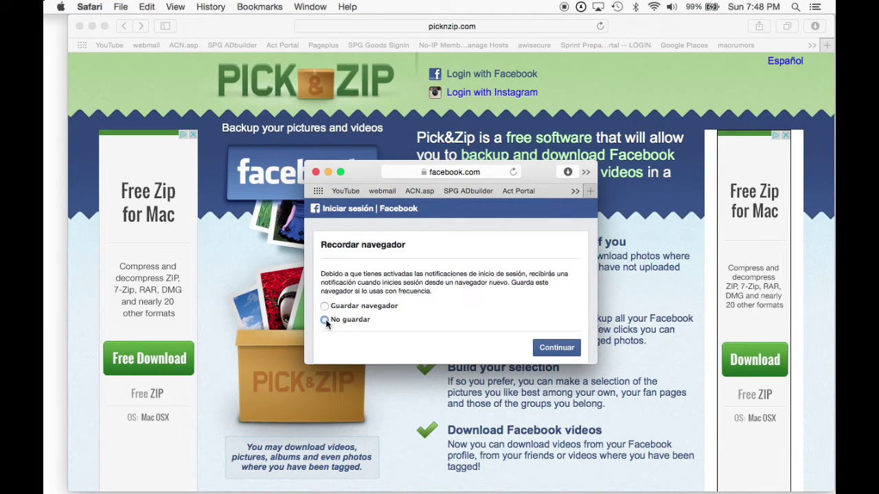
left_click(553, 349)
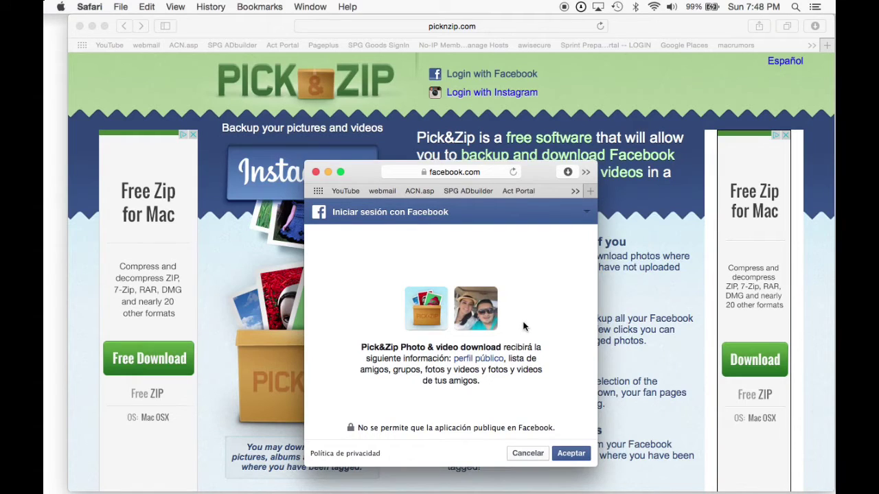
left_click(579, 456)
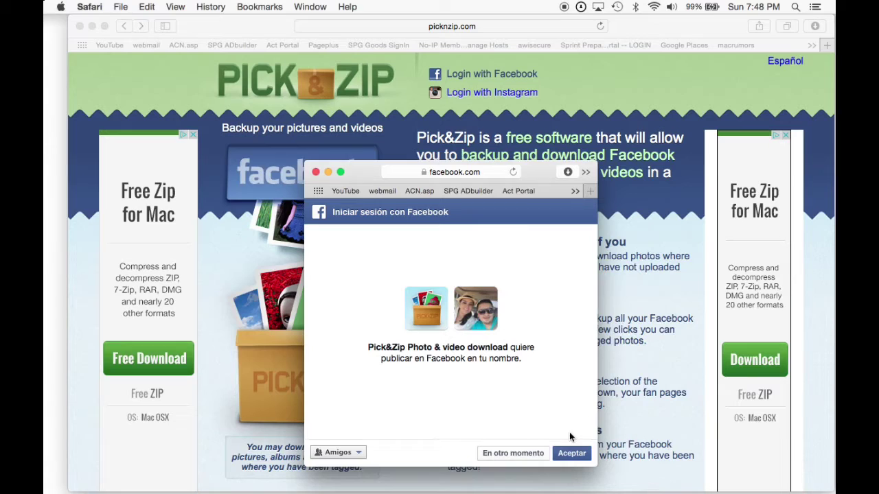
left_click(569, 458)
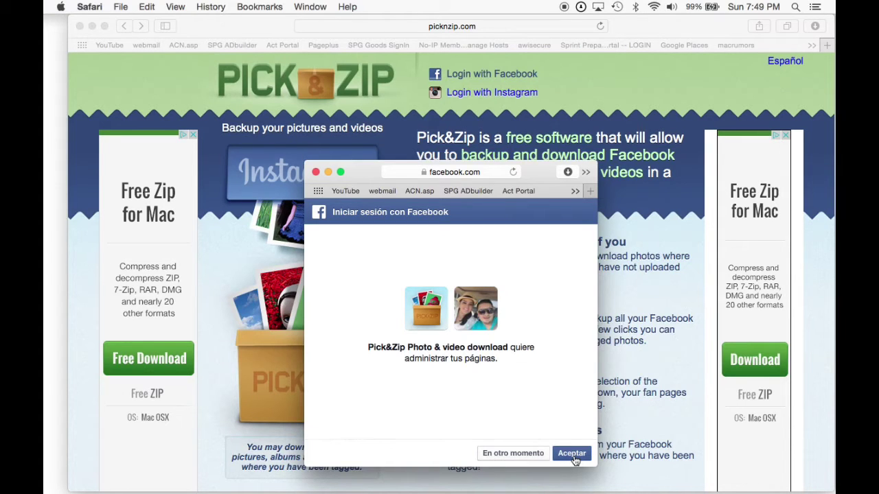
left_click(574, 457)
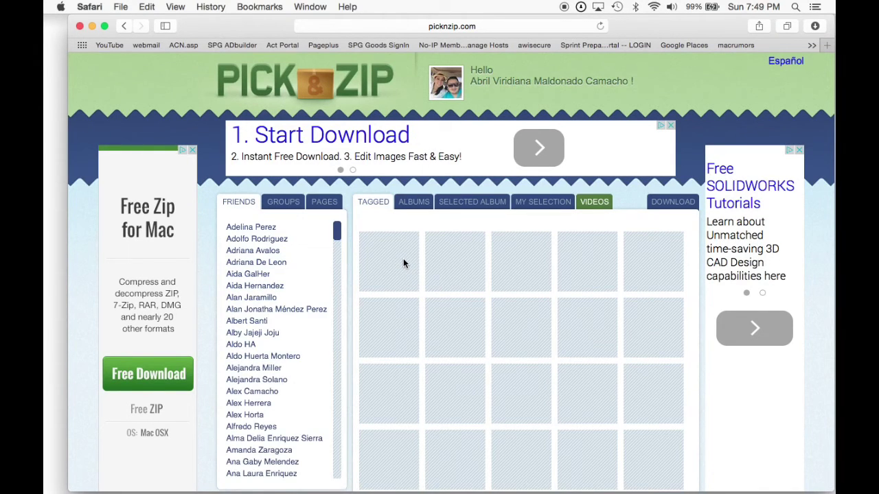
Load the tagged photos and videos with FIND MY PHOTOS & VIDEOS, showing page 1 of 28.
scroll(526, 275, "down", 2)
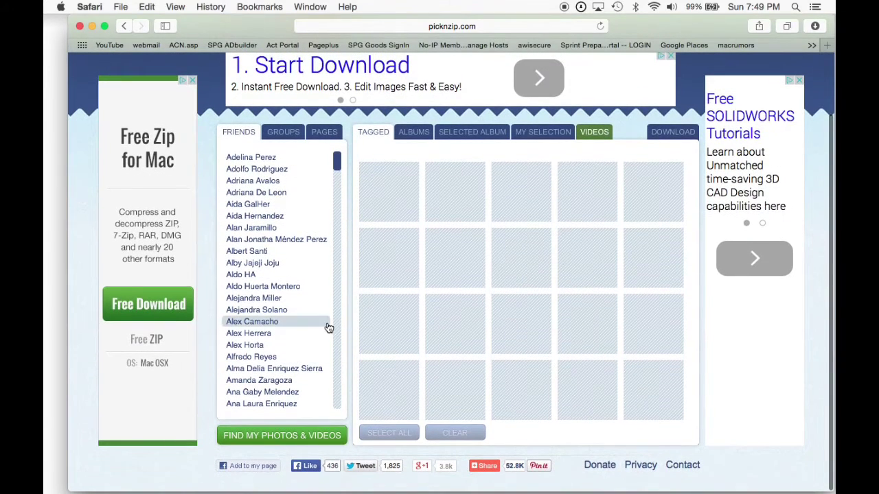
left_click(312, 439)
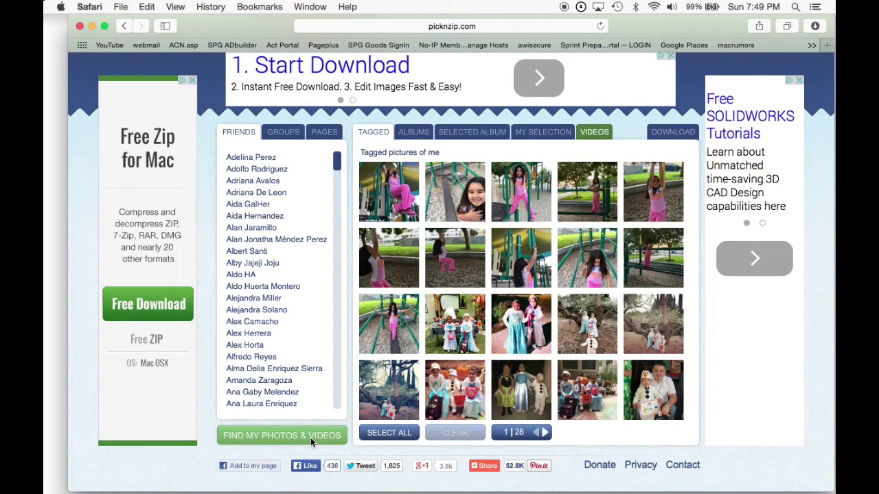
mouse_move(445, 405)
Select all tagged photos, review the Albums, Selected Album, My Selection and Videos tabs, then request downloading everything.
left_click(400, 435)
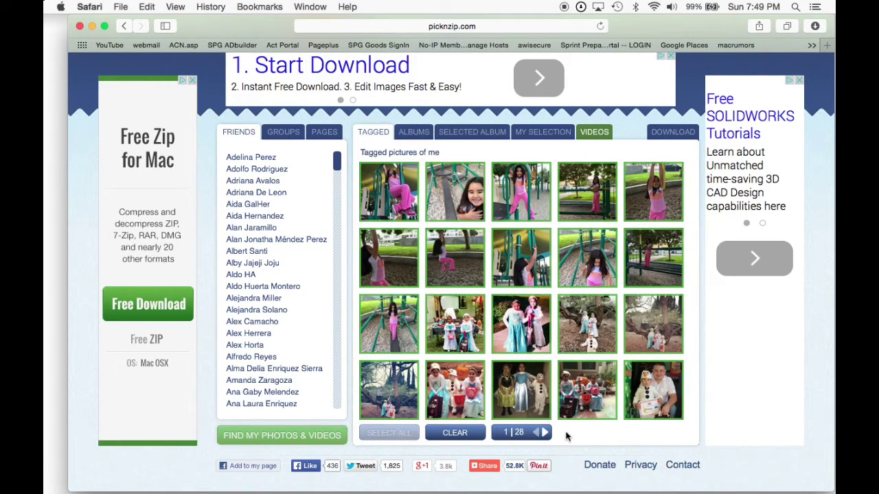
left_click(425, 137)
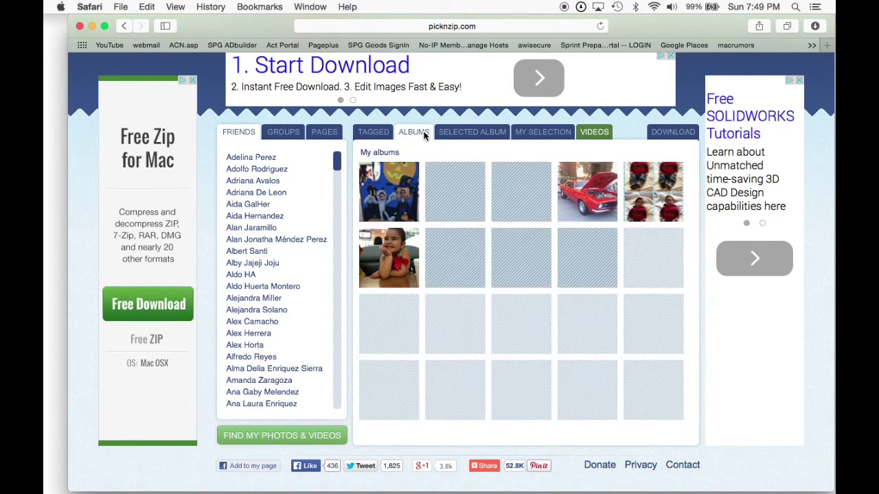
left_click(490, 135)
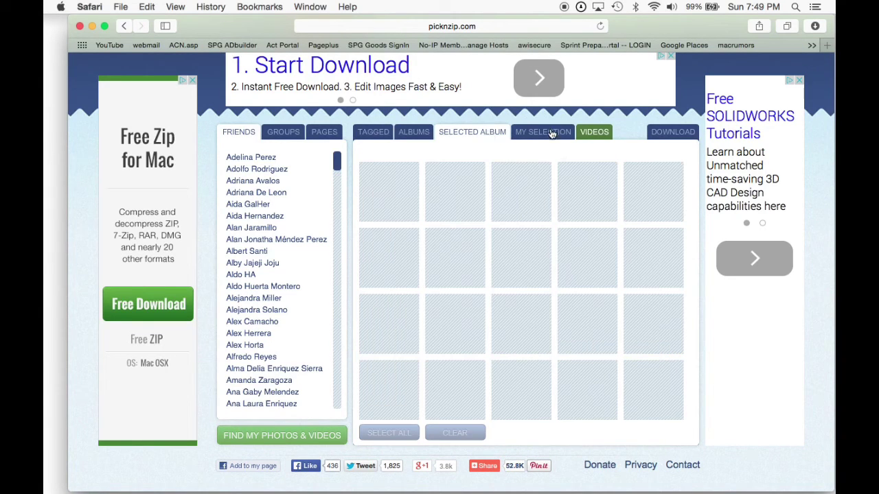
left_click(552, 133)
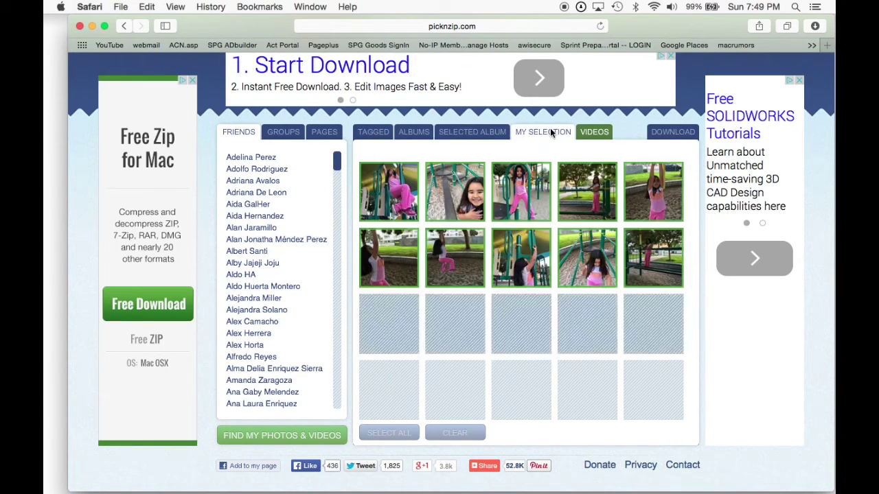
left_click(600, 133)
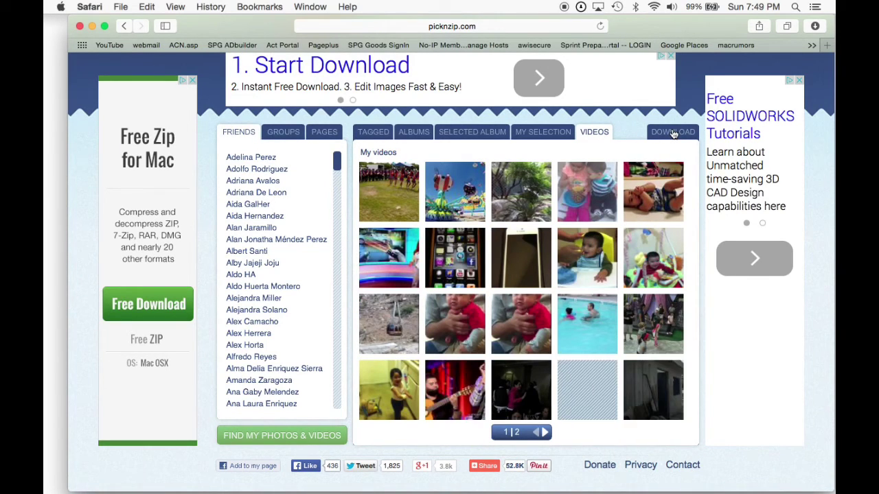
left_click(676, 134)
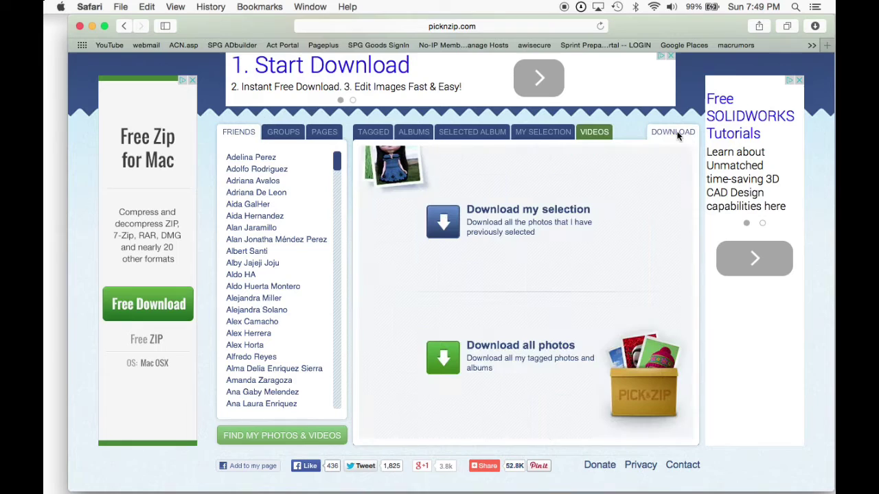
left_click(445, 357)
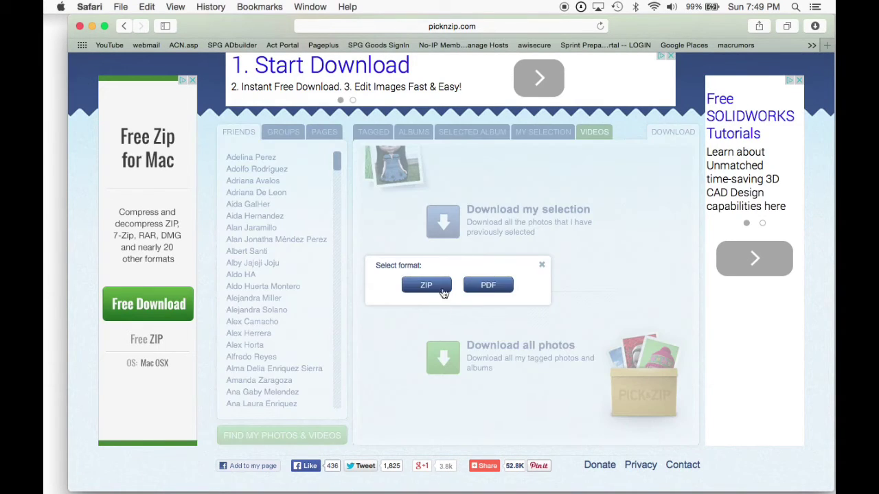
Choose ZIP as the format and let all 1575 photos gather into the archive.
left_click(426, 285)
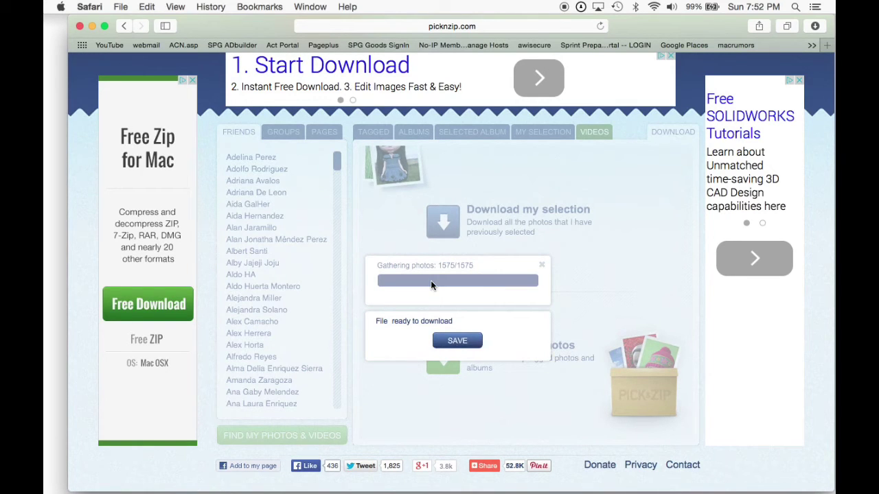
Save the finished archive as Abril.zip in the Downloads folder.
left_click(457, 341)
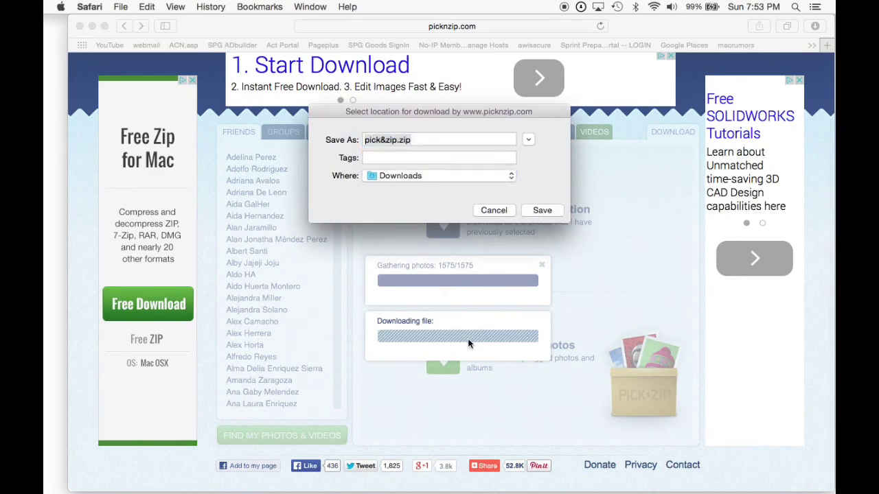
left_click(399, 141)
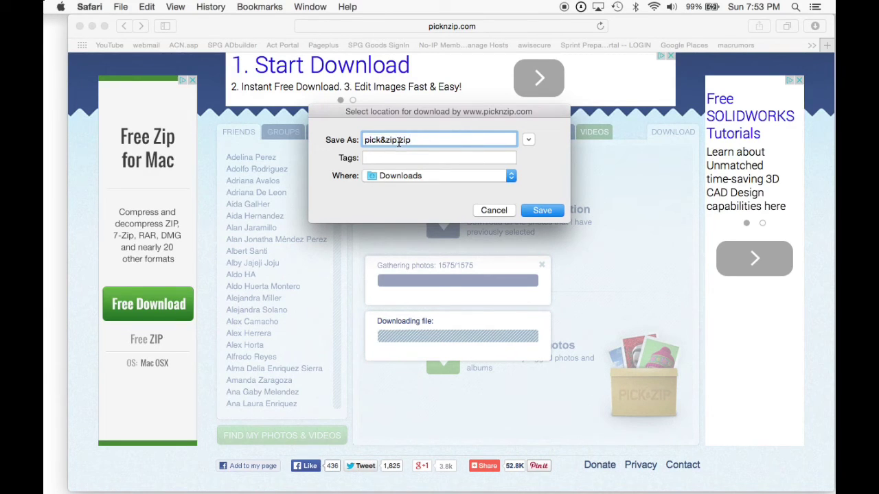
key("BackSpace")
key("BackSpace")
key("BackSpace")
key("BackSpace")
key("BackSpace")
key("BackSpace")
key("BackSpace")
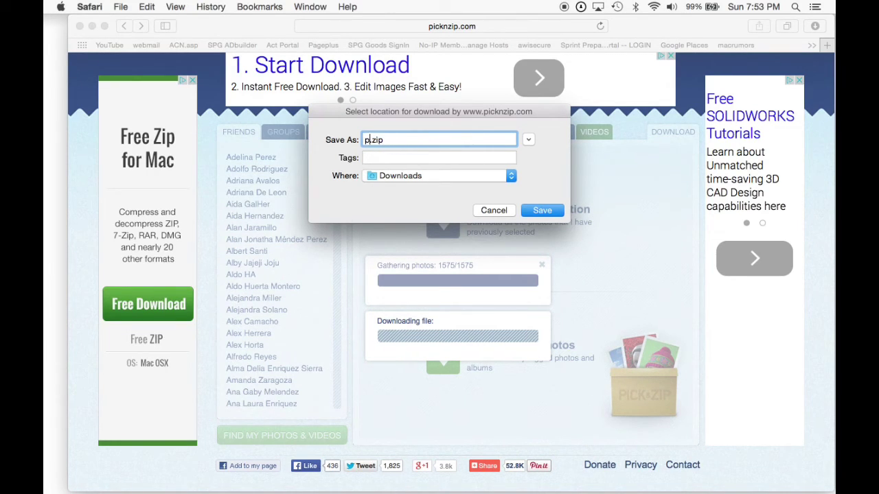
key("BackSpace")
type("Abril")
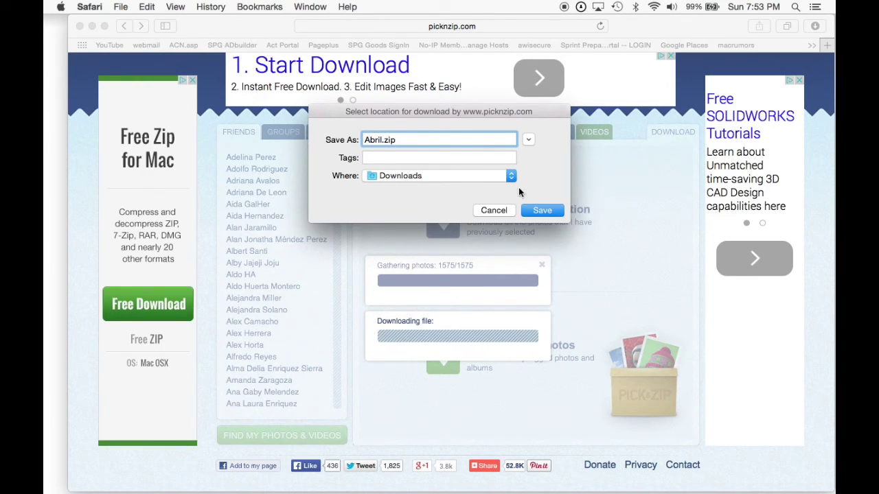
left_click(533, 210)
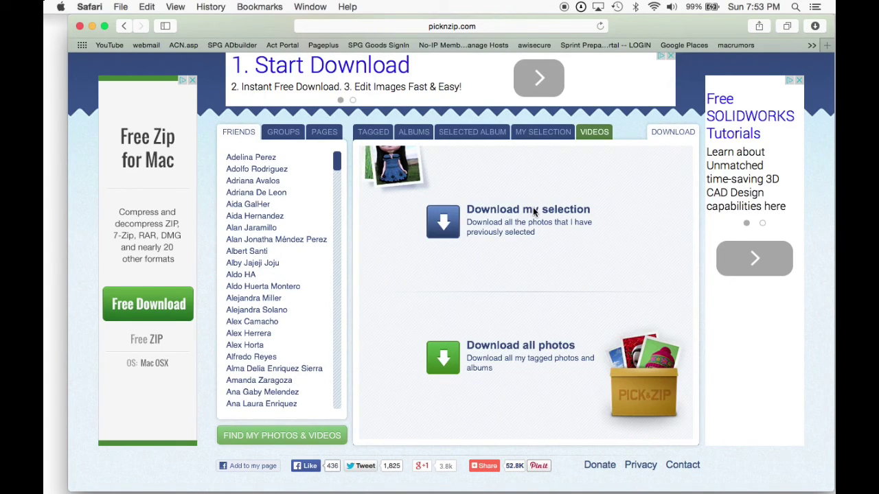
Close Safari, open Downloads in Finder, extract Abril.zip and expand the resulting pick&zip folder.
left_click(80, 26)
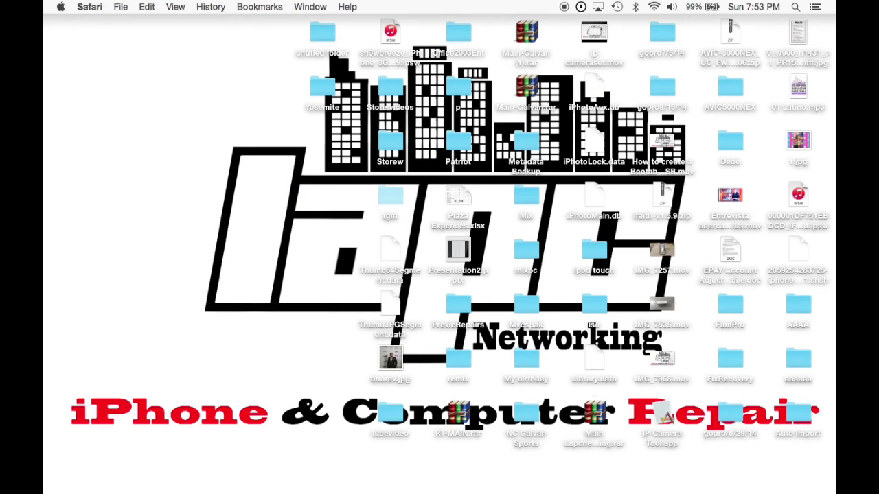
mouse_move(79, 474)
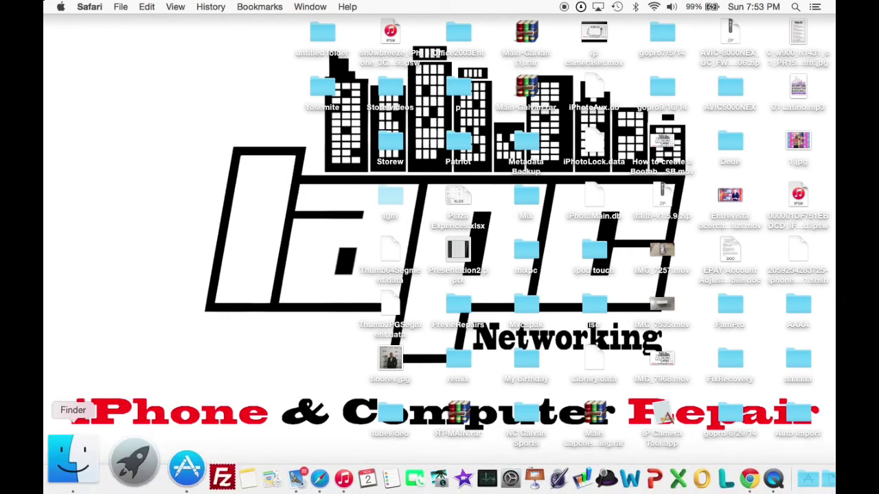
left_click(71, 481)
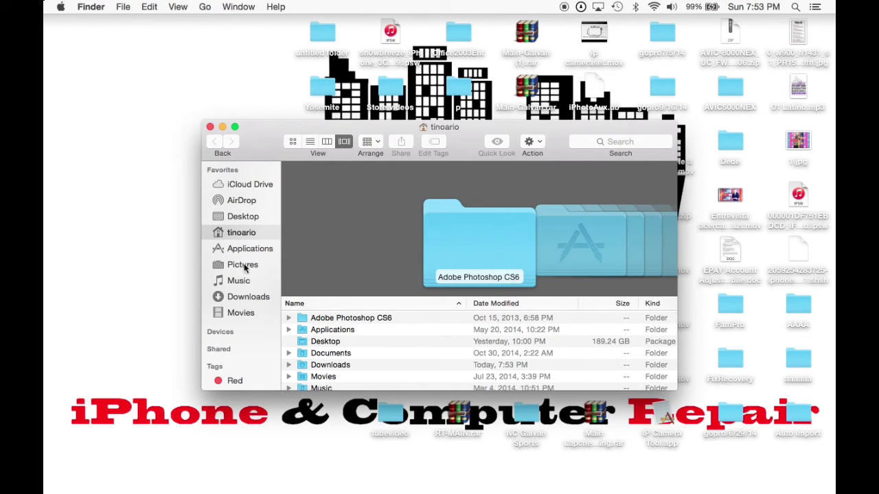
left_click(243, 297)
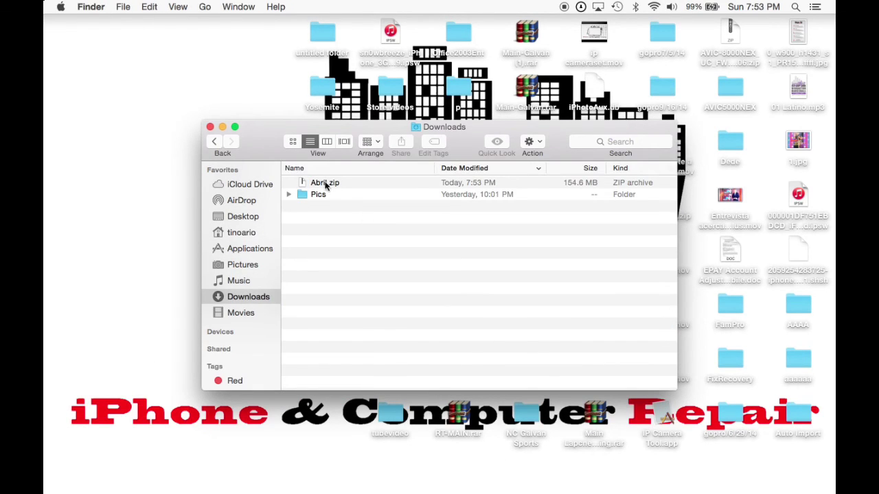
double_click(319, 182)
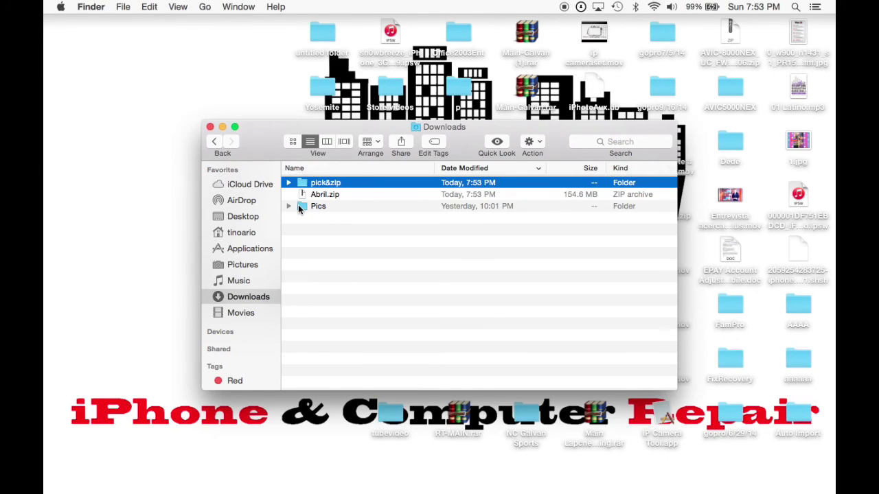
left_click(289, 182)
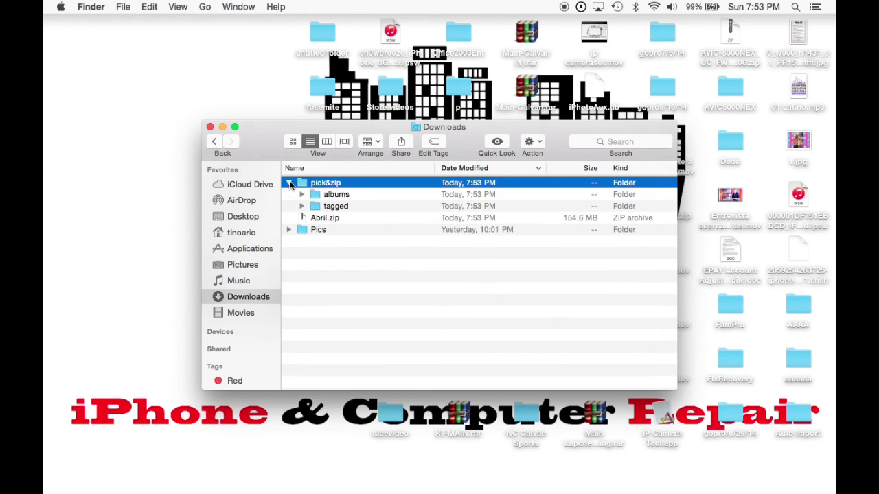
Open the tagged folder and flip through its photos in Column and Cover Flow views.
double_click(307, 184)
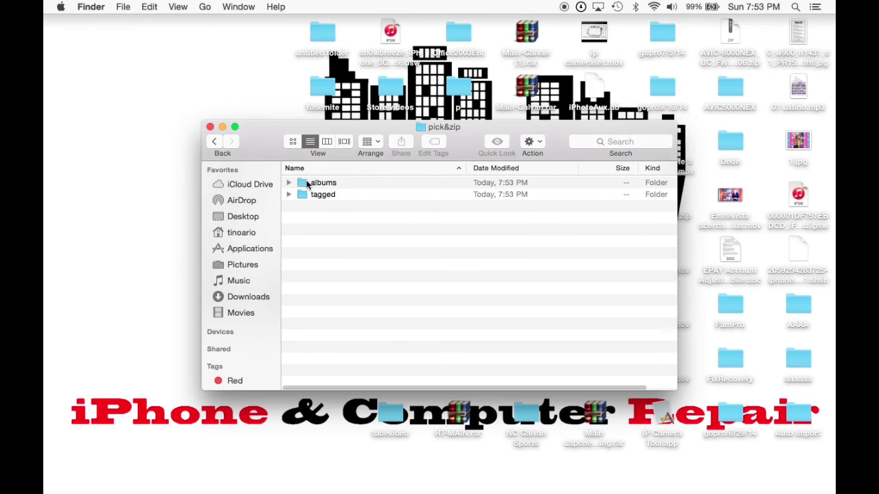
left_click(304, 195)
double_click(305, 196)
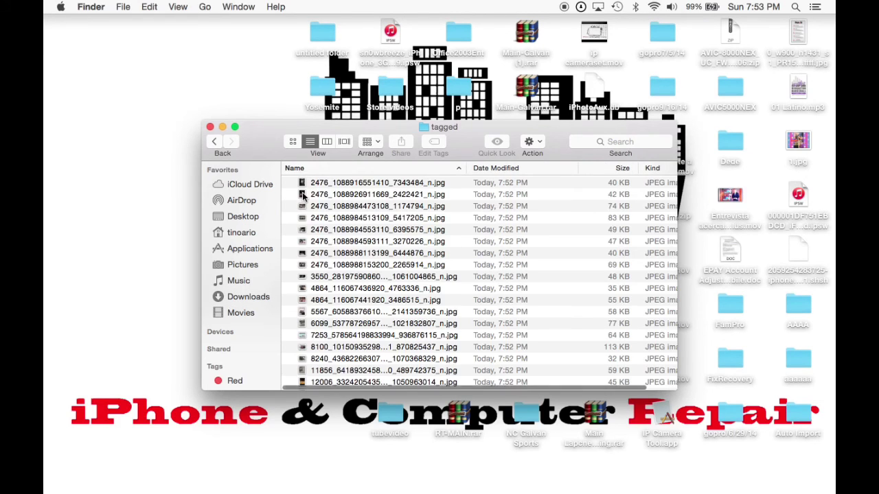
left_click(304, 195)
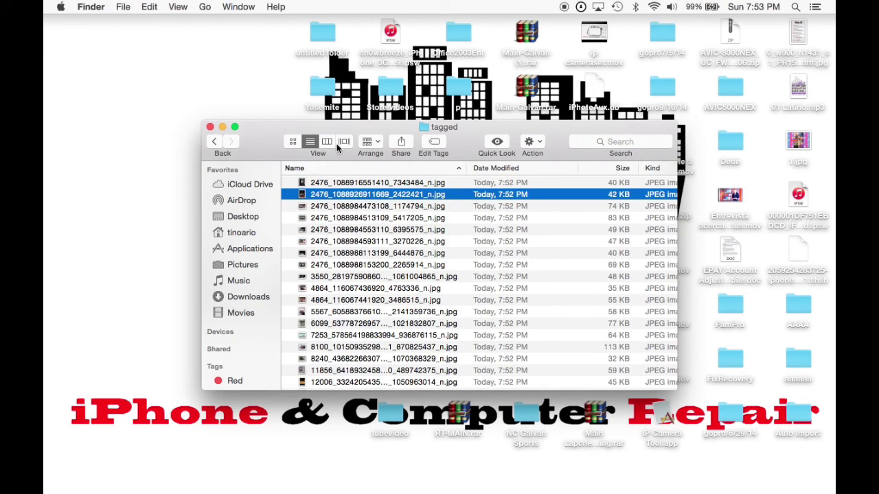
left_click(329, 143)
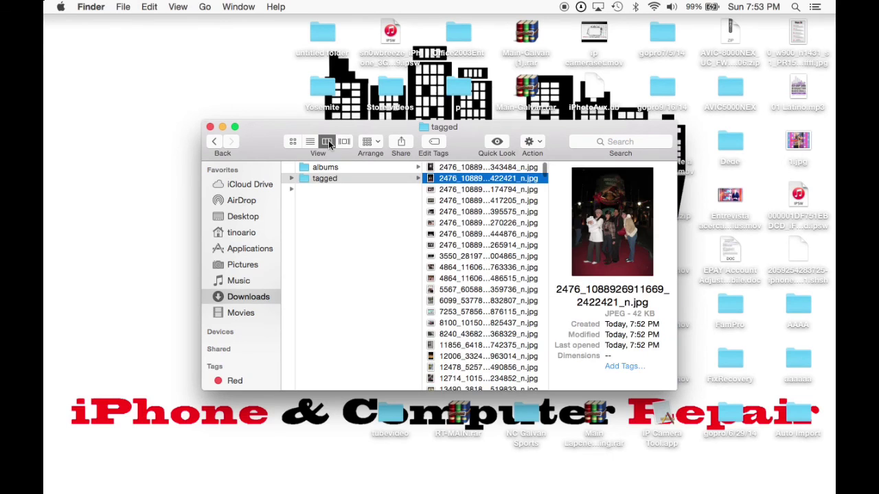
left_click(344, 142)
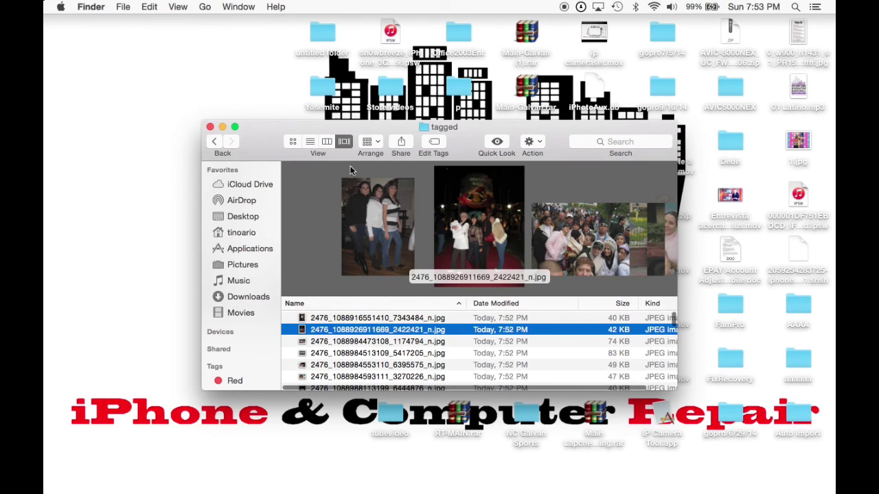
key("Down")
key("Down")
key("Down")
key("Down")
key("Down")
key("Down")
key("Down")
key("Down")
key("Down")
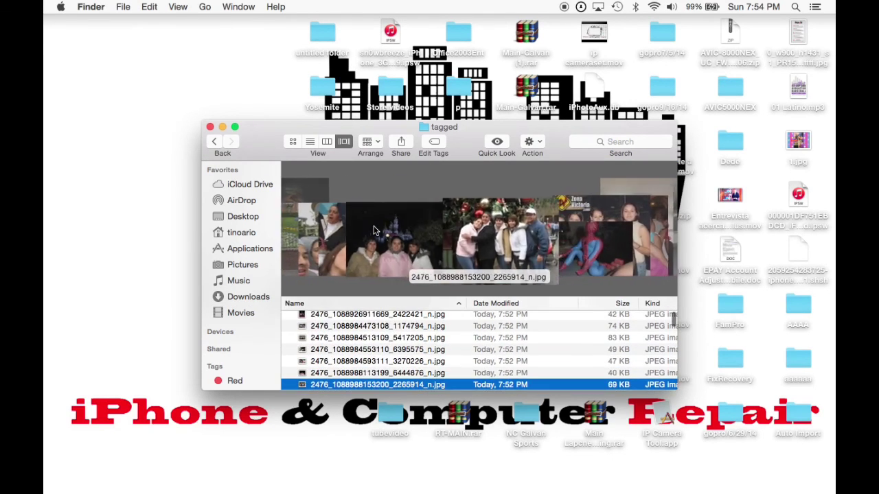
key("Down")
key("Down")
key("Down")
key("Down")
key("Down")
key("Down")
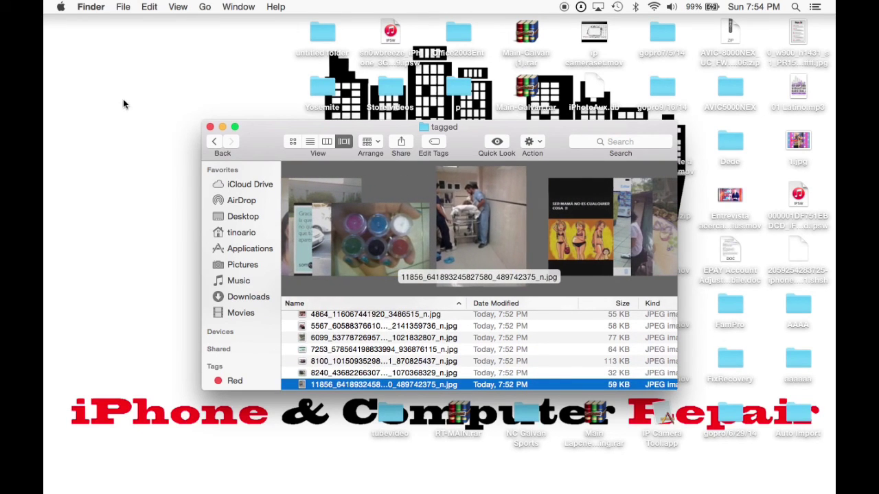
Browse the photos in albums > 16 de julio de 2011, then close the Finder window.
left_click(215, 141)
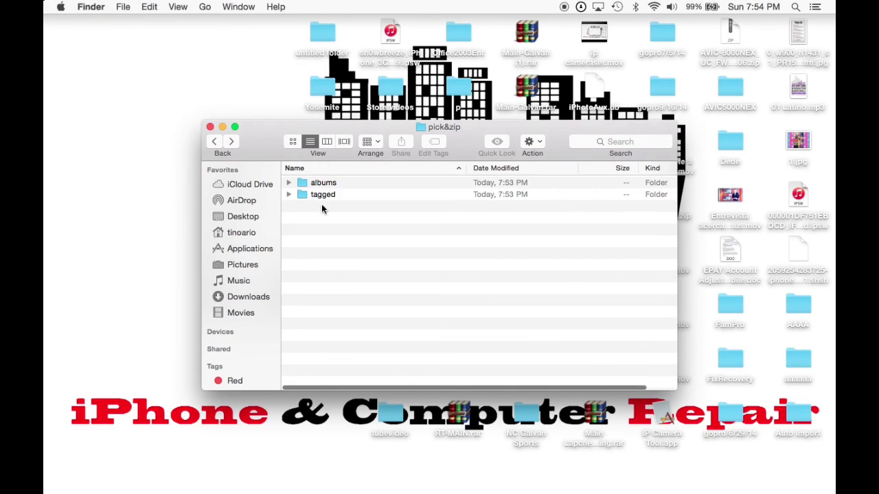
double_click(325, 185)
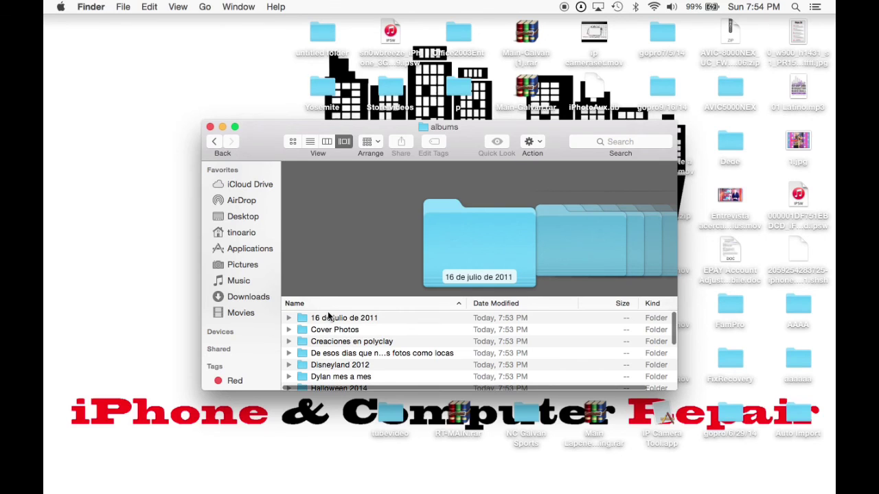
double_click(327, 320)
key("Down")
key("Down")
key("Down")
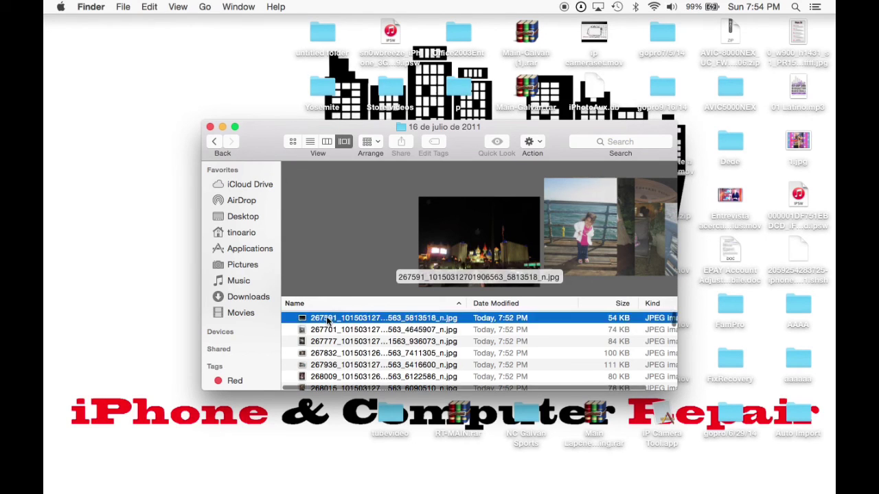
key("Down")
key("Down")
key("Down")
key("Down")
key("Down")
key("Down")
key("Down")
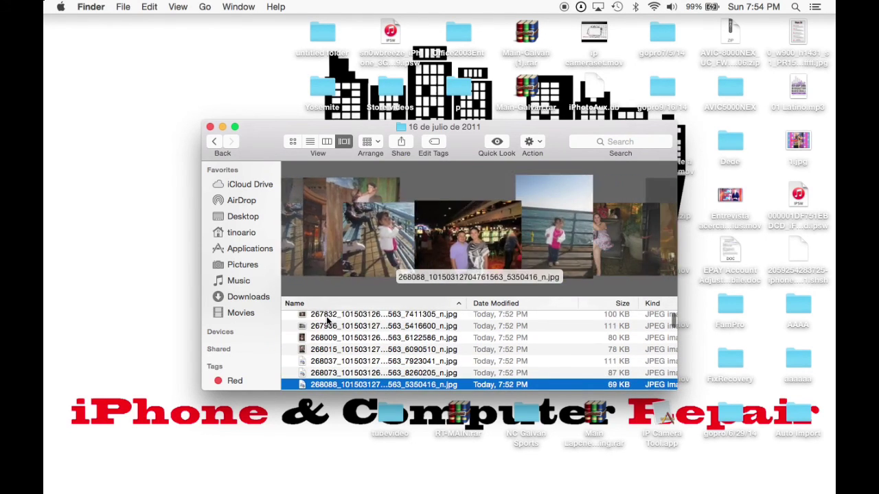
key("Down")
key("Down")
key("Down")
key("Down")
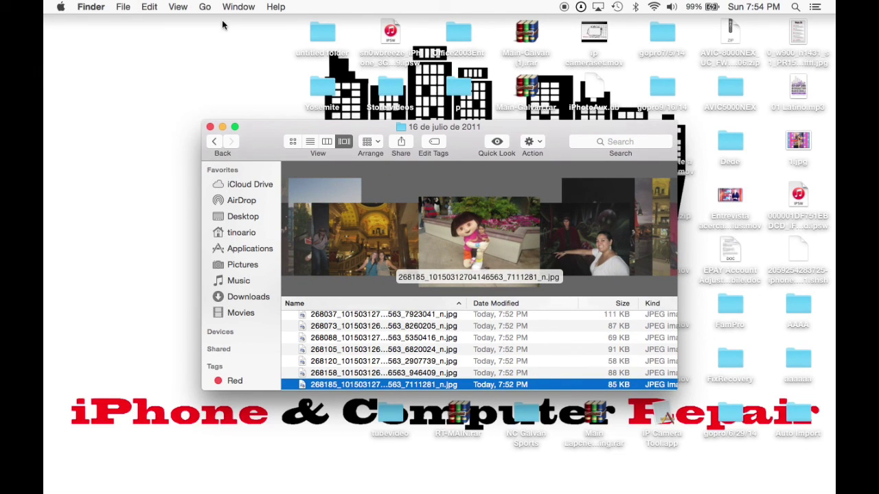
left_click(210, 128)
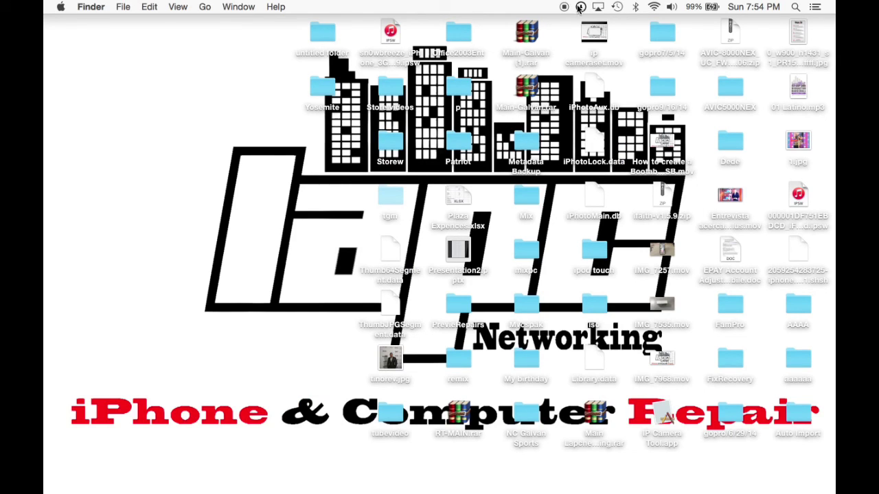